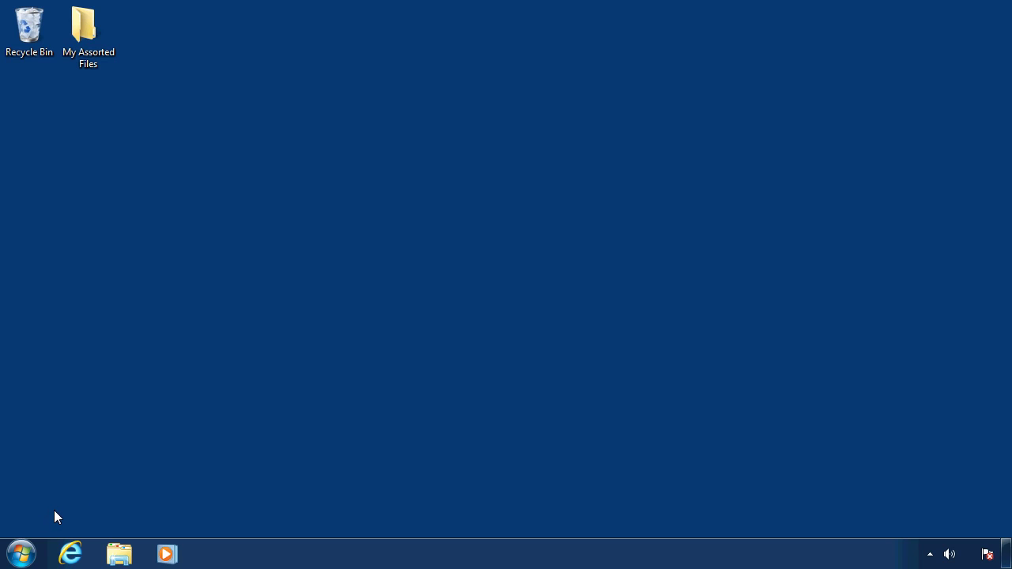
Search the Start menu for 'sol', review the matching programs and files, then return to the desktop.
{"action": "left_click", "coordinate": [22, 562]}
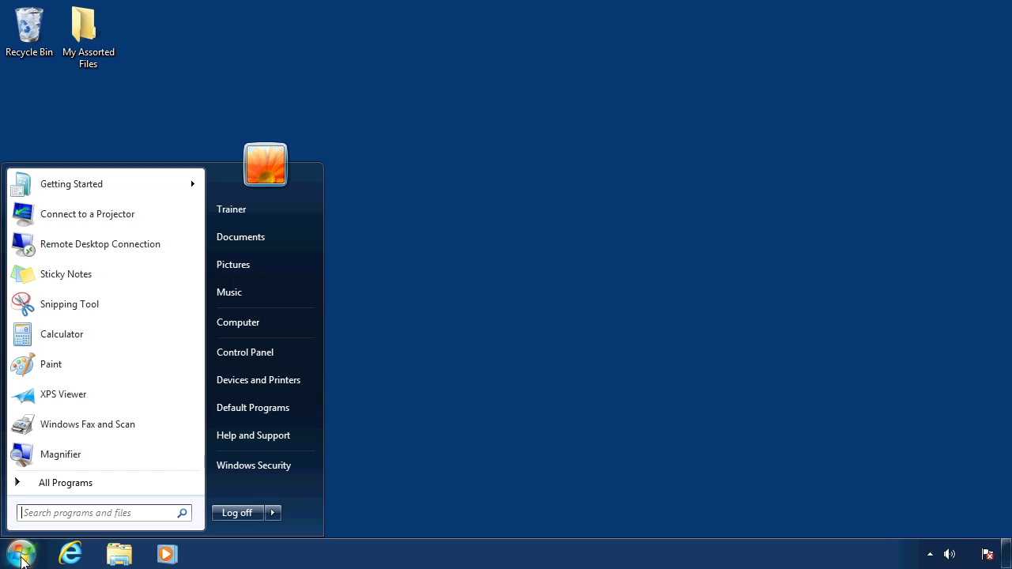
{"action": "type", "text": "s"}
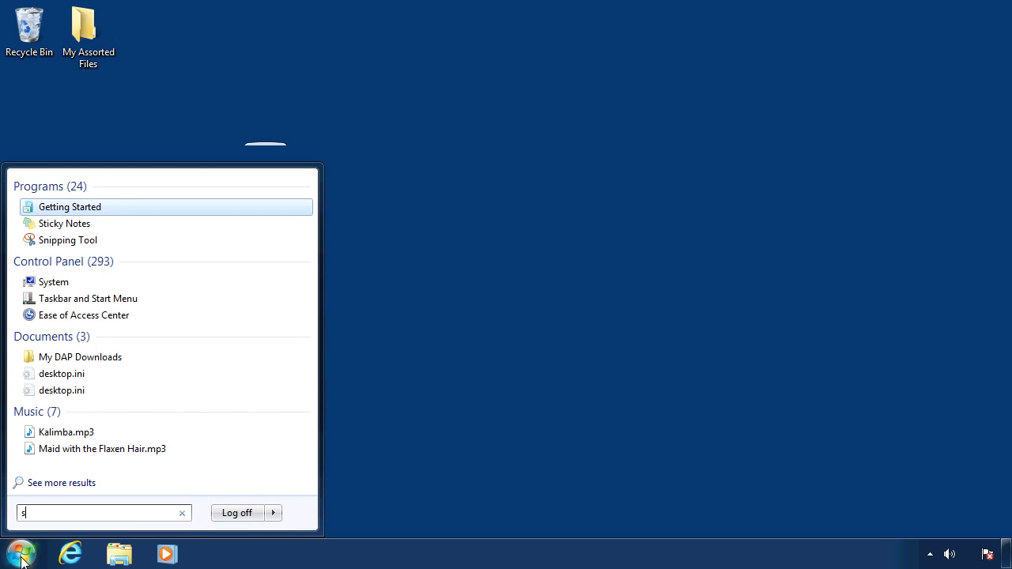
{"action": "type", "text": "ol"}
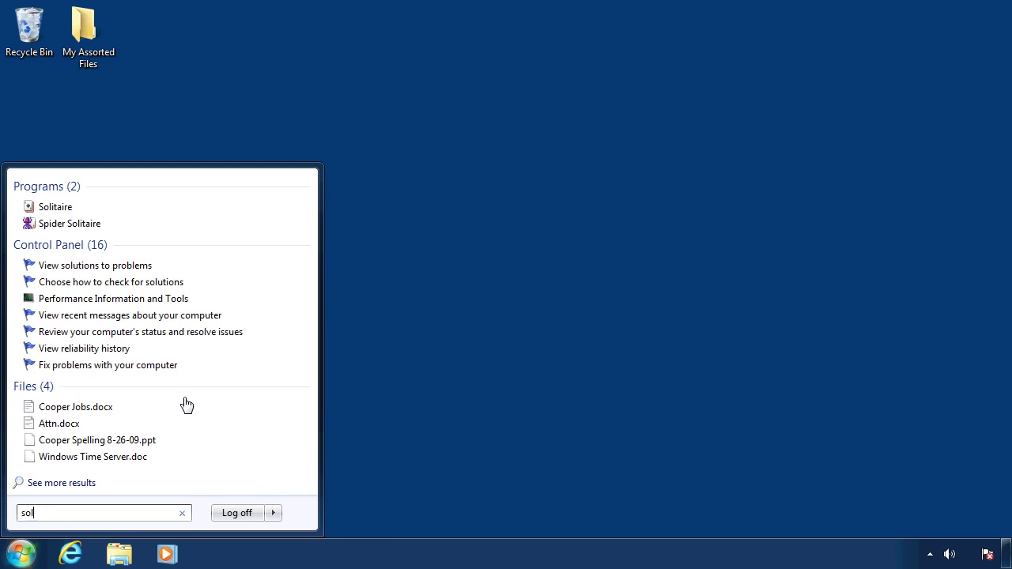
{"action": "left_click", "coordinate": [442, 426]}
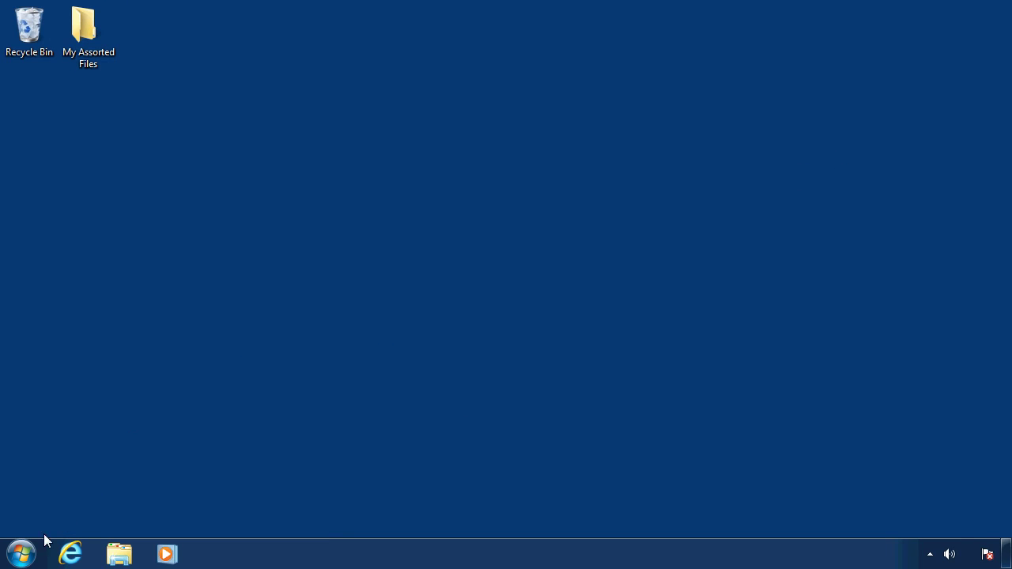
Open the My Assorted Files folder from the desktop.
{"action": "left_click", "coordinate": [24, 553]}
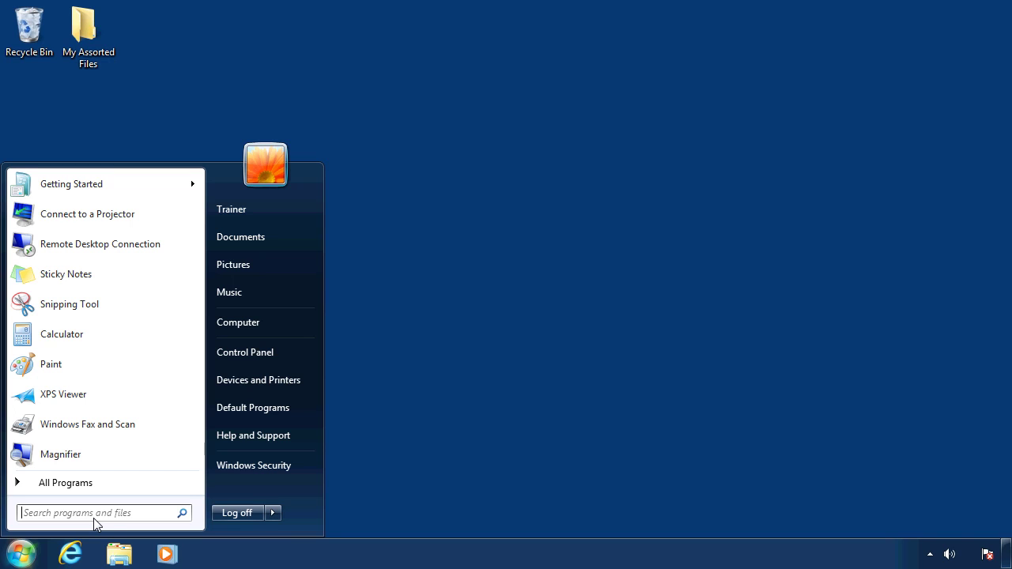
{"action": "left_click", "coordinate": [370, 353]}
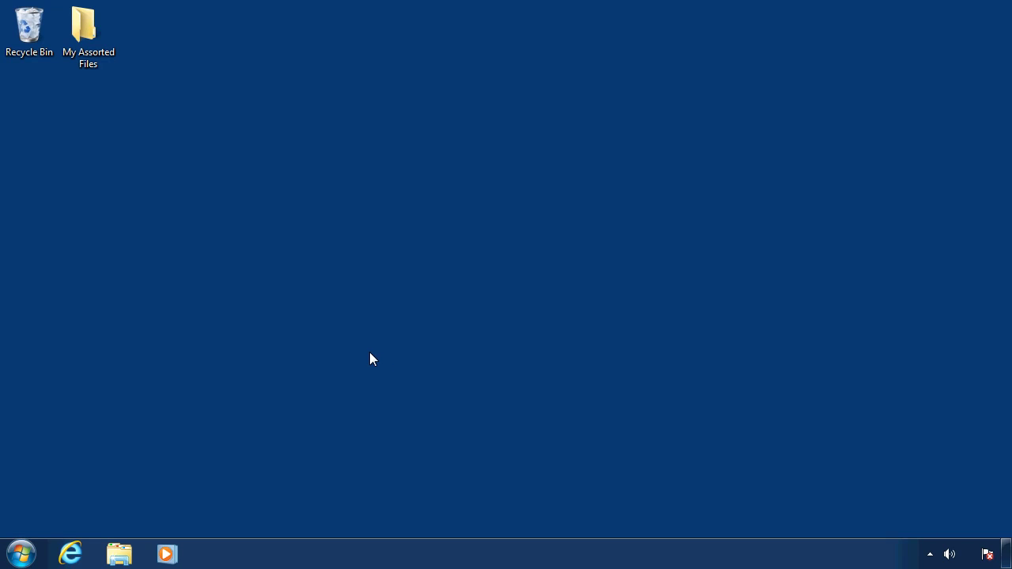
{"action": "double_click", "coordinate": [82, 23]}
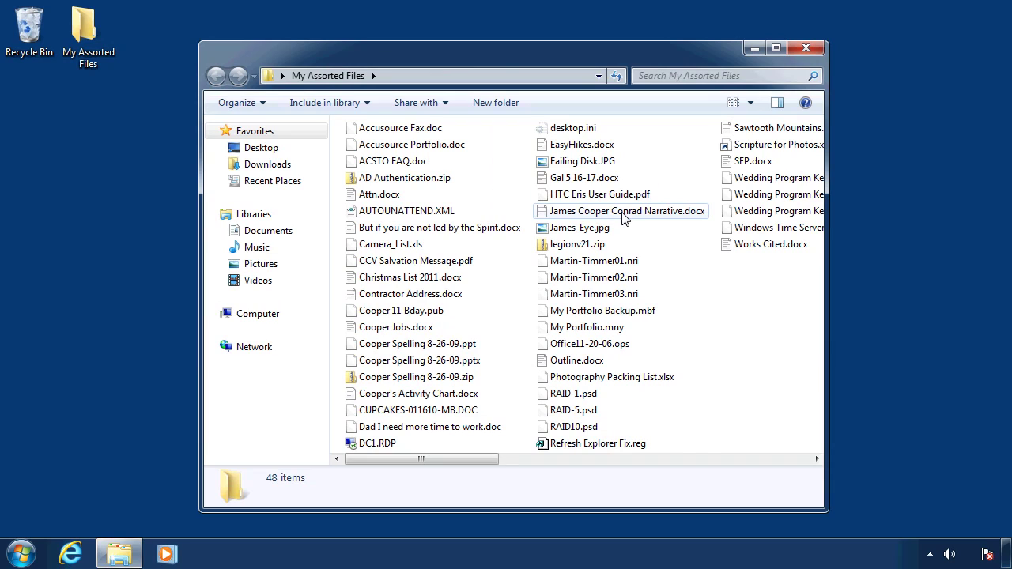
Search the folder for 'ppt' to show the two Cooper Spelling 8-26-09 presentations.
{"action": "left_click", "coordinate": [714, 72]}
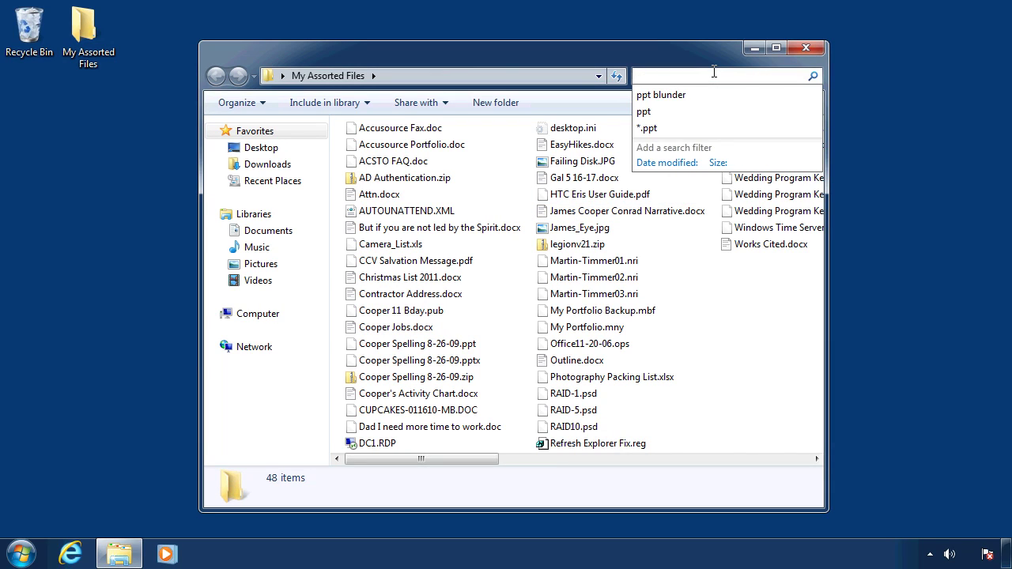
{"action": "type", "text": "pp"}
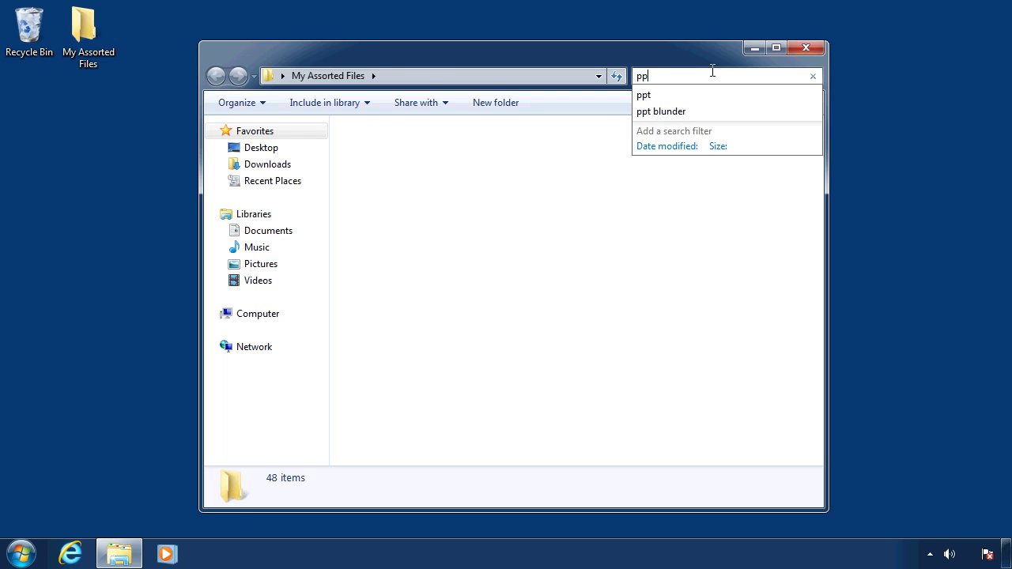
{"action": "type", "text": "t"}
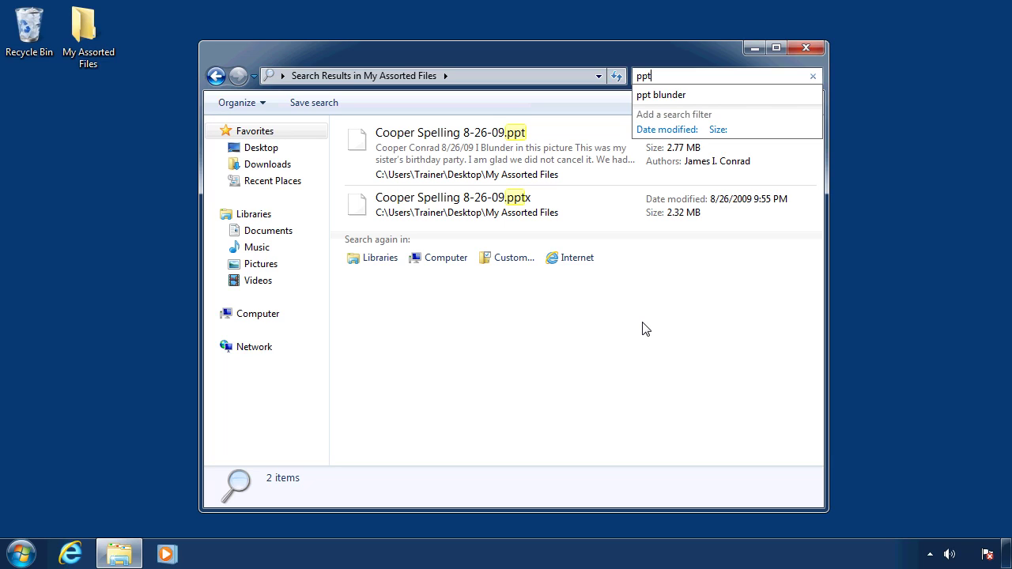
{"action": "left_click", "coordinate": [639, 332]}
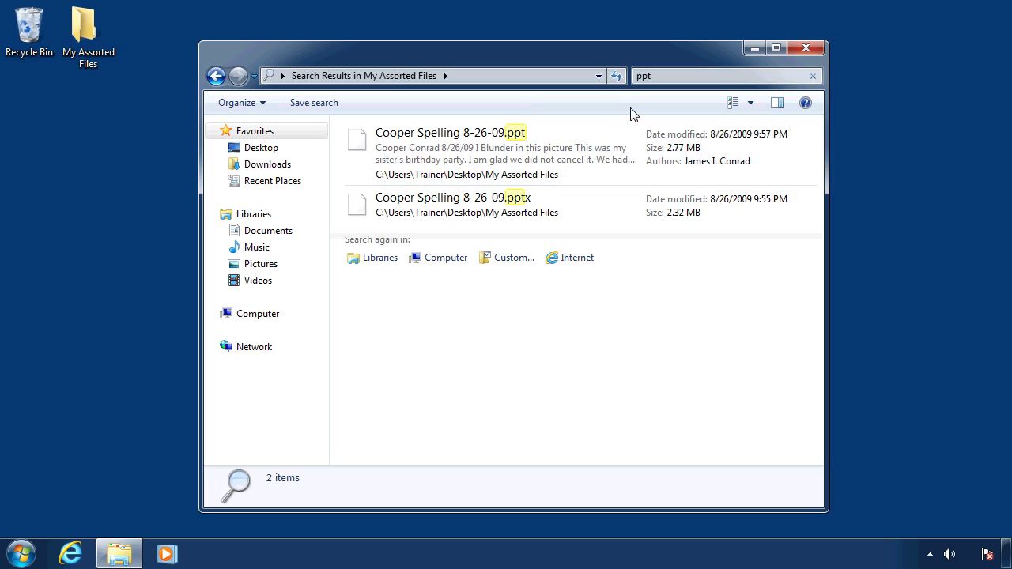
{"action": "left_click", "coordinate": [662, 76]}
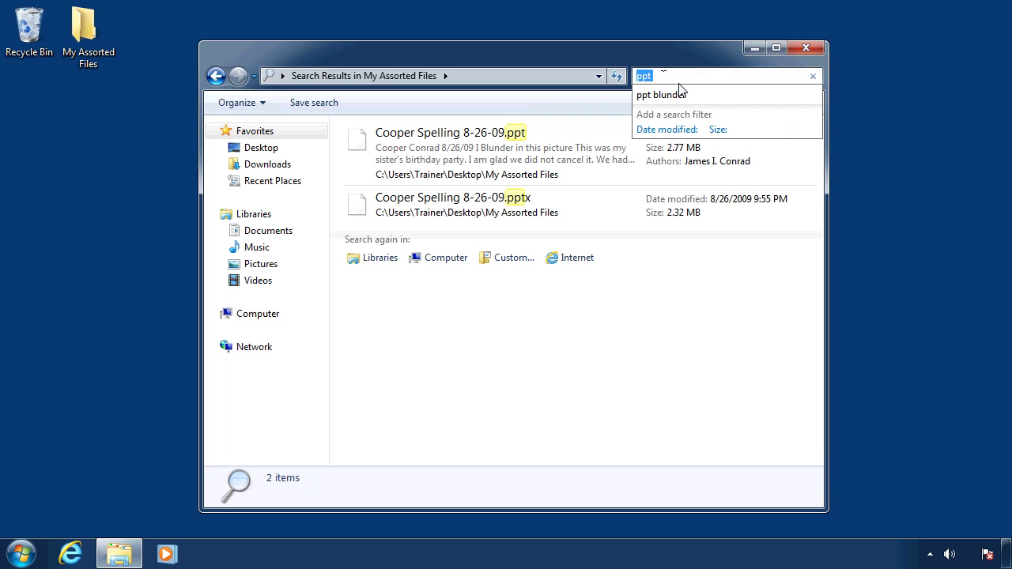
Extend the search to 'ppt blunder', save it as 'PPT Blunder', and close Explorer.
{"action": "left_click", "coordinate": [684, 75]}
{"action": "type", "text": "blunder"}
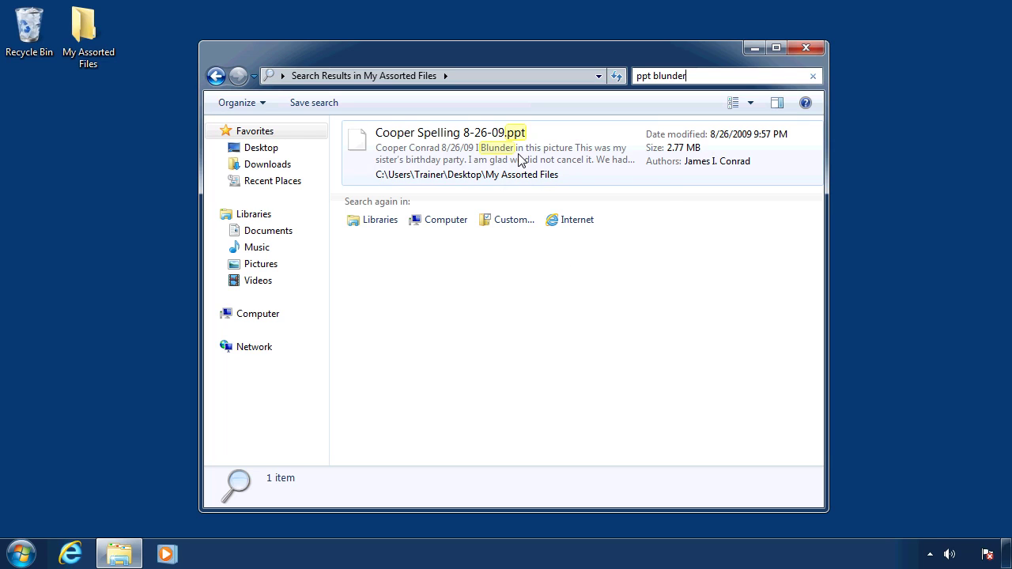
{"action": "left_click", "coordinate": [330, 103]}
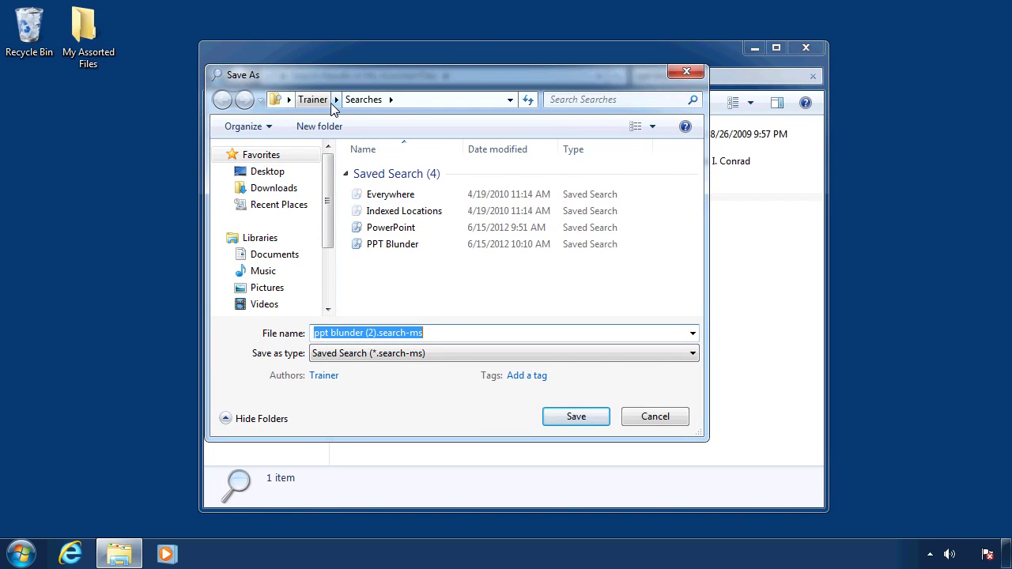
{"action": "type", "text": "PPT Blund"}
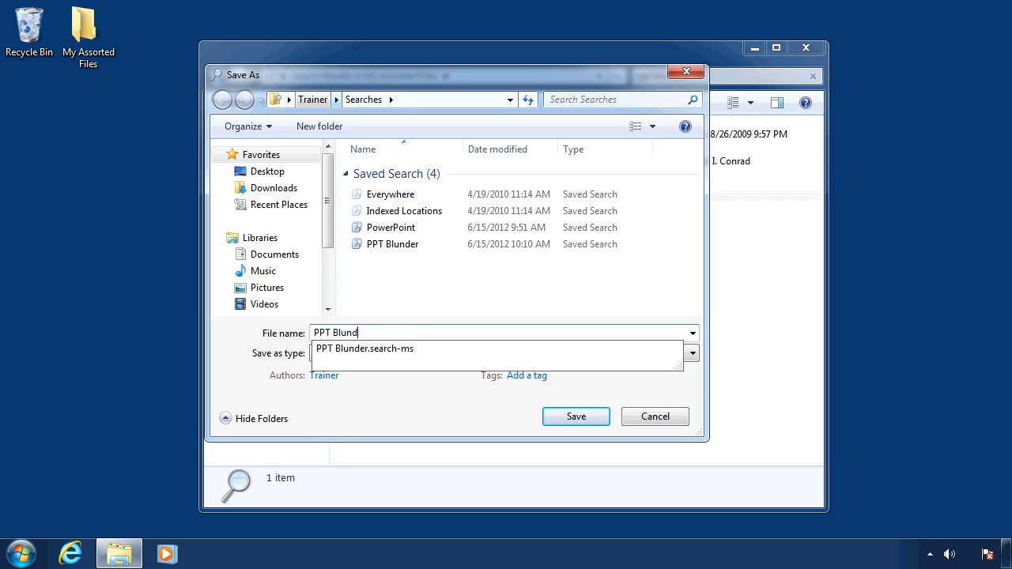
{"action": "type", "text": "er"}
{"action": "key", "text": "Return"}
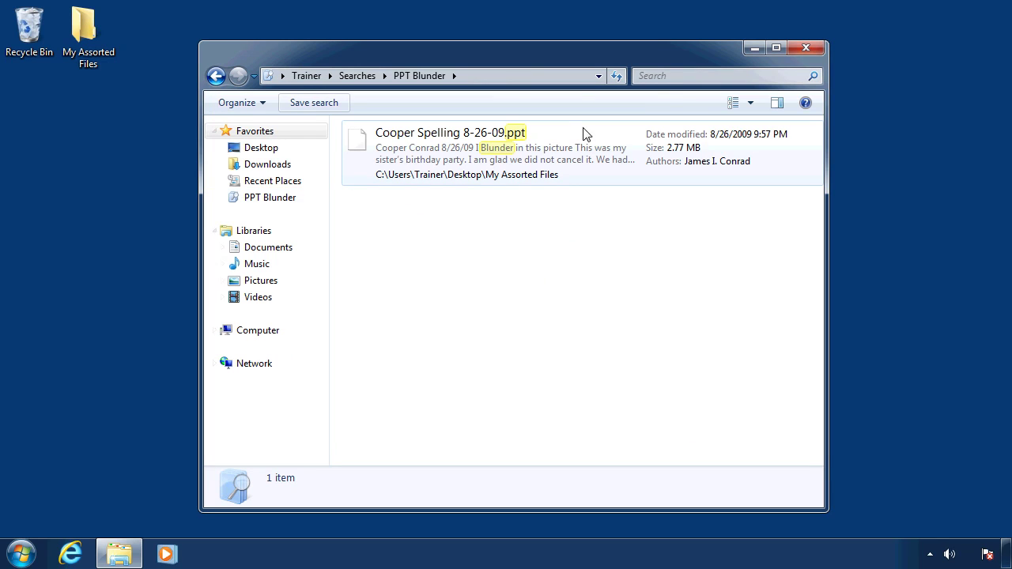
{"action": "left_click", "coordinate": [796, 48]}
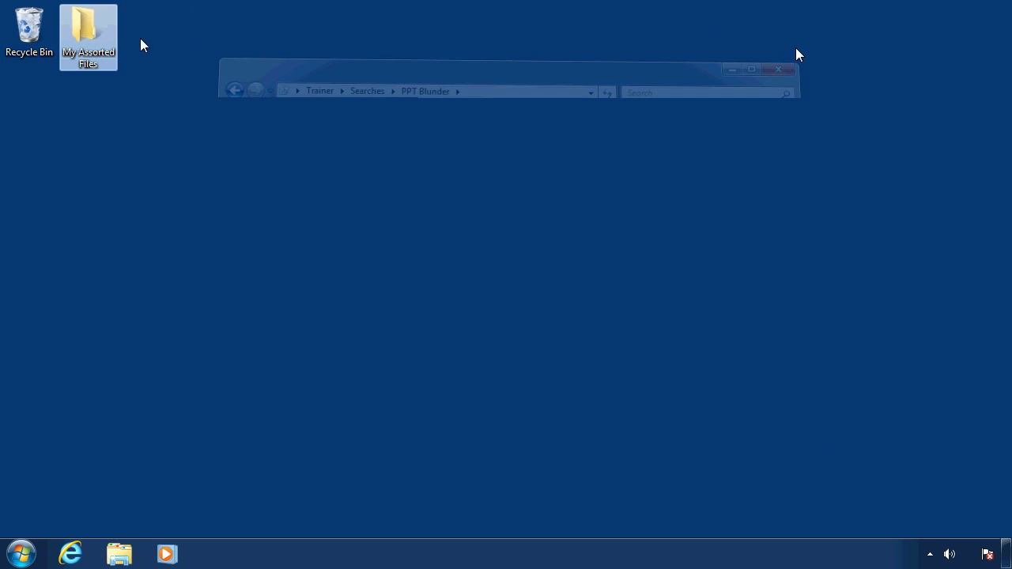
{"action": "double_click", "coordinate": [87, 31]}
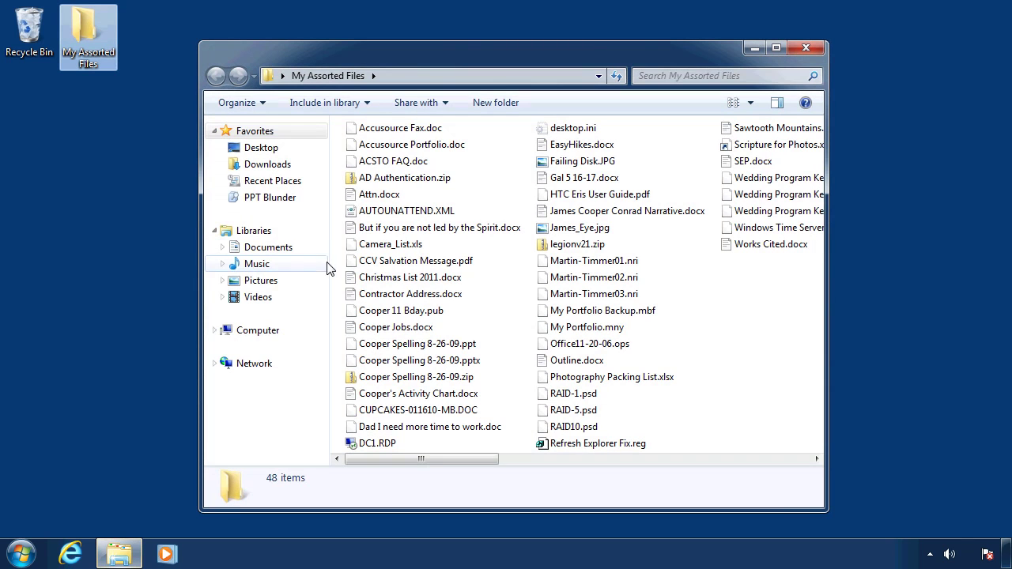
{"action": "left_click", "coordinate": [279, 204]}
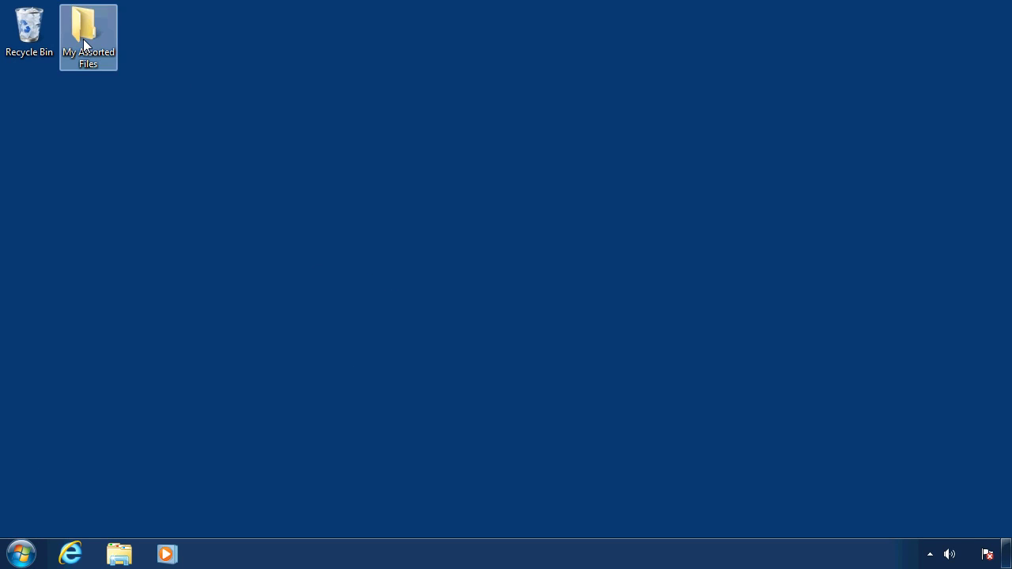
{"action": "left_click", "coordinate": [23, 558]}
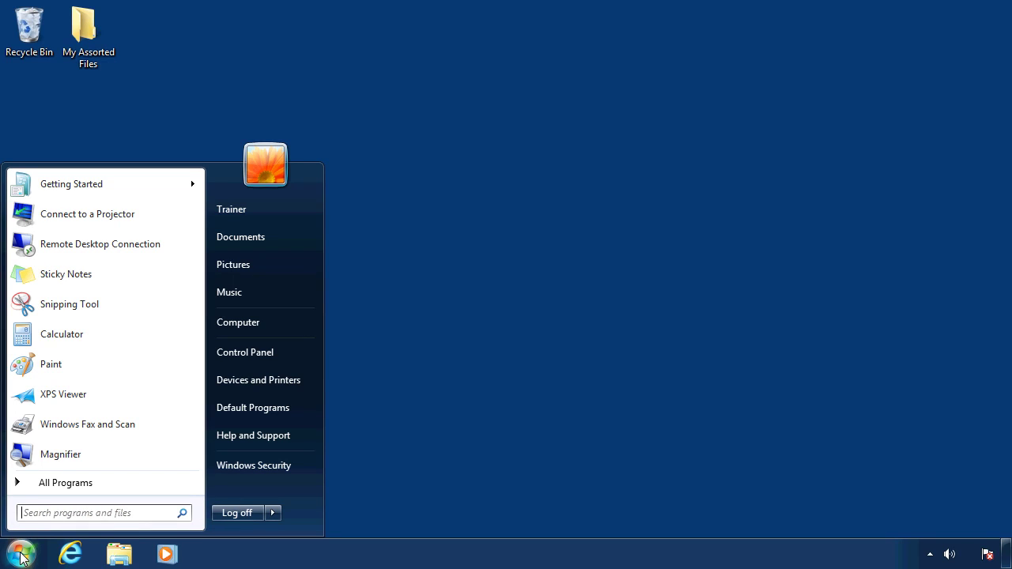
Search the Start menu for 'comm' and launch Command Prompt from the results.
{"action": "type", "text": "cmd"}
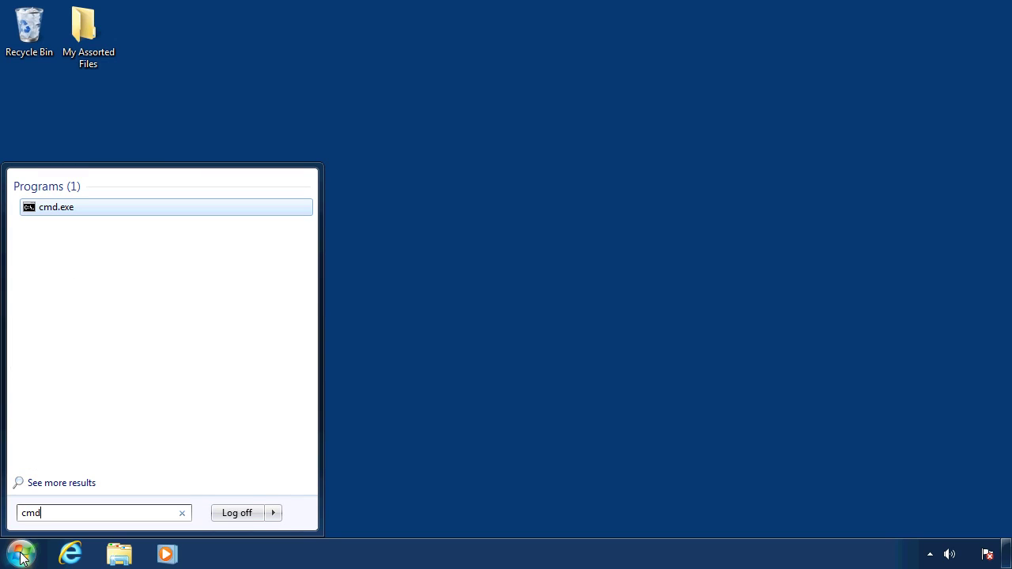
{"action": "key", "text": "BackSpace"}
{"action": "key", "text": "BackSpace"}
{"action": "key", "text": "BackSpace"}
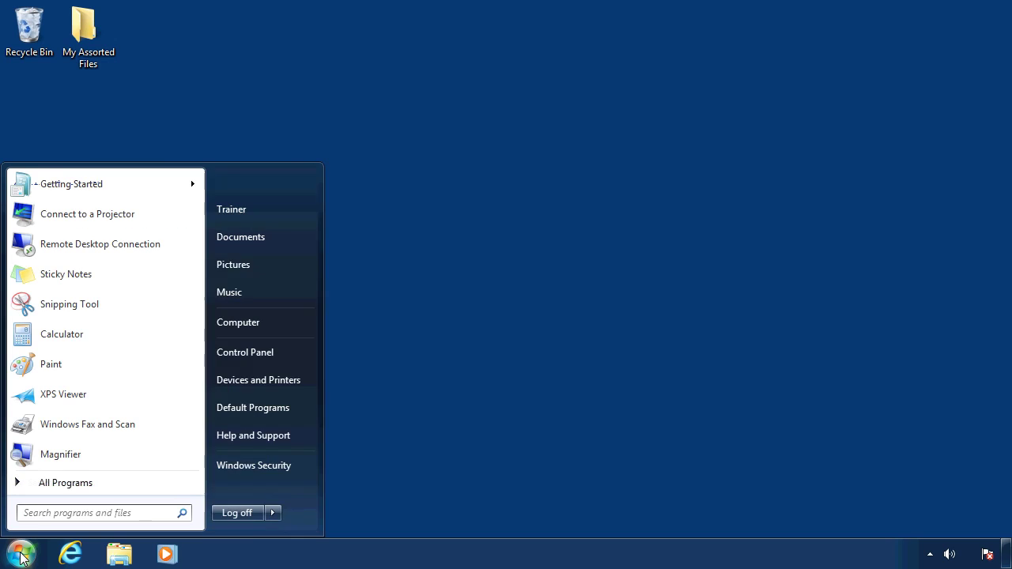
{"action": "type", "text": "comm"}
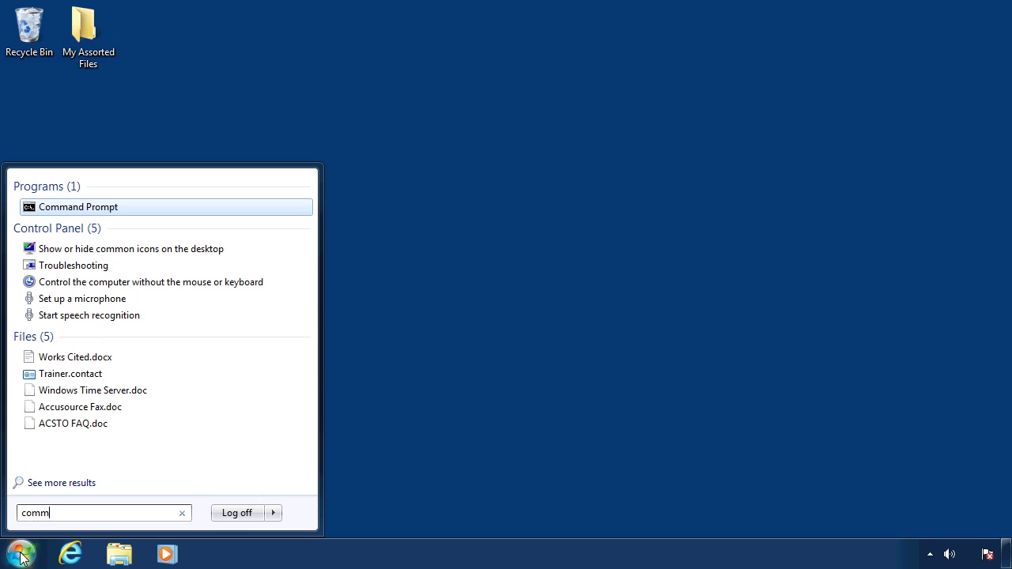
{"action": "left_click", "coordinate": [84, 209]}
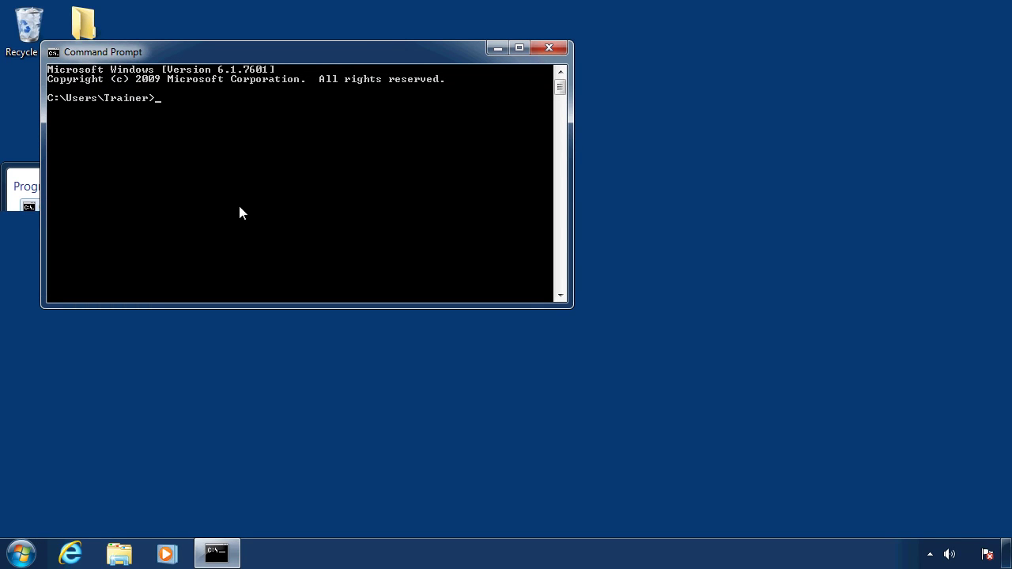
Change into the Desktop folder with cd Desktop and list its contents with dir.
{"action": "type", "text": "cd dek"}
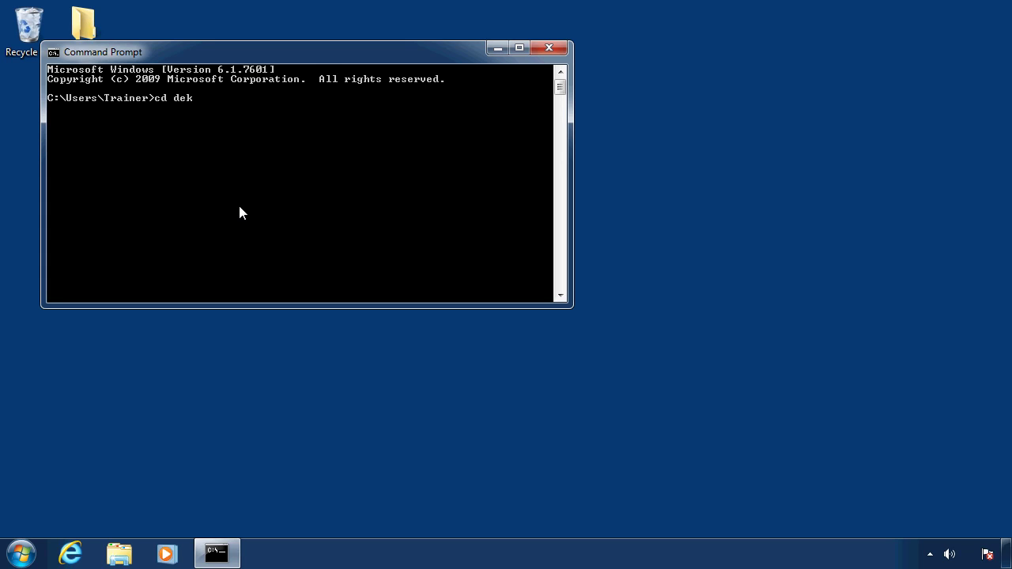
{"action": "key", "text": "BackSpace"}
{"action": "type", "text": "sk"}
{"action": "key", "text": "Tab"}
{"action": "key", "text": "Return"}
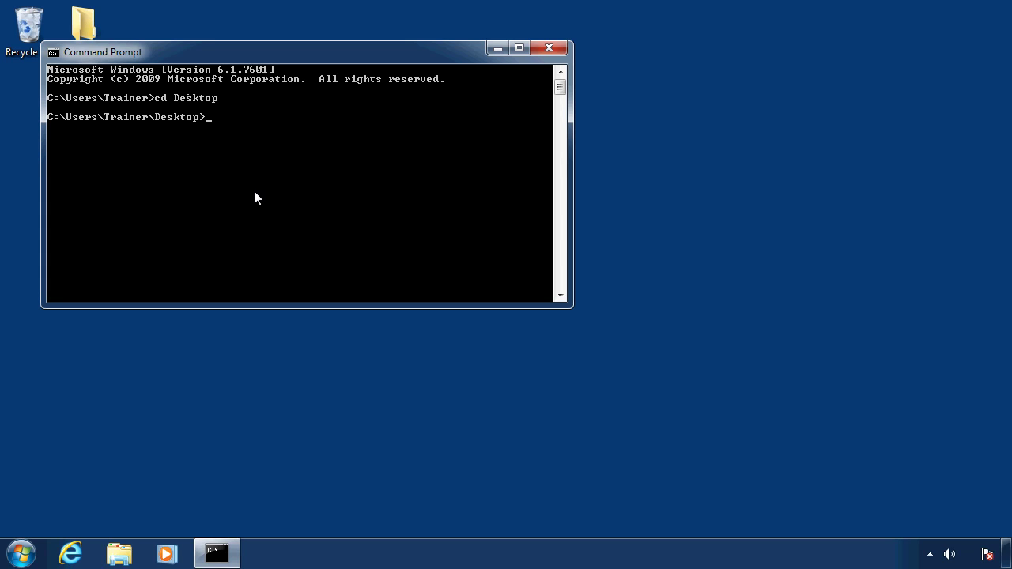
{"action": "type", "text": "dir"}
{"action": "key", "text": "Return"}
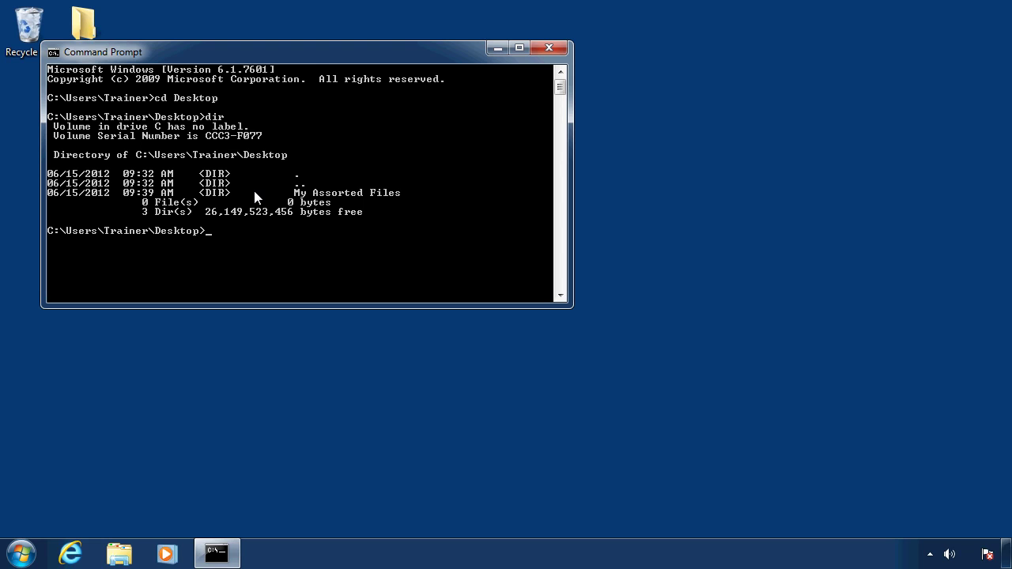
Run dir *.ppt, then dir *.ppt /s to find the Cooper Spelling files in subfolders.
{"action": "type", "text": "dir *"}
{"action": "type", "text": ".ppt"}
{"action": "key", "text": "Return"}
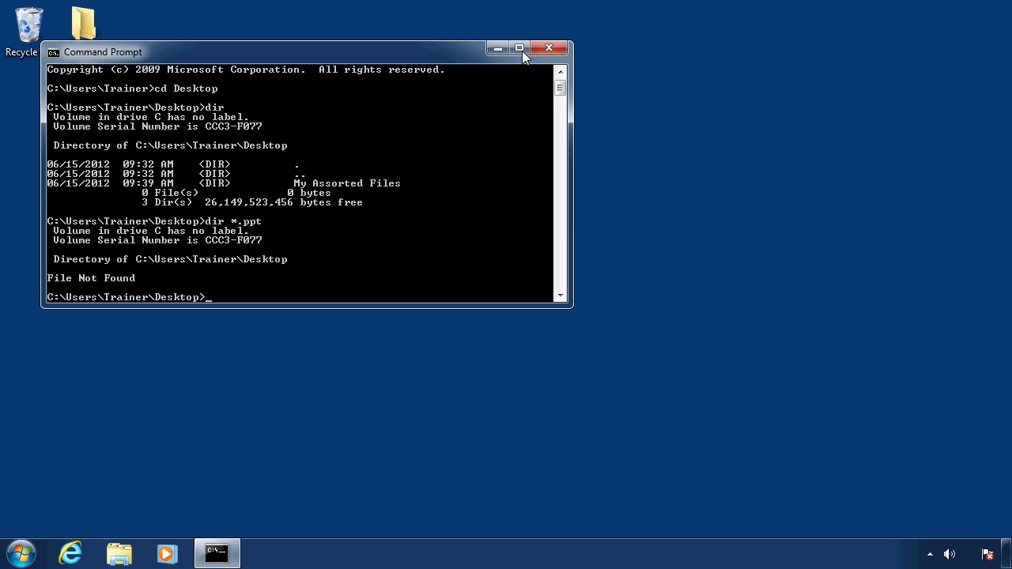
{"action": "left_click_drag", "start_coordinate": [444, 53], "coordinate": [536, 39]}
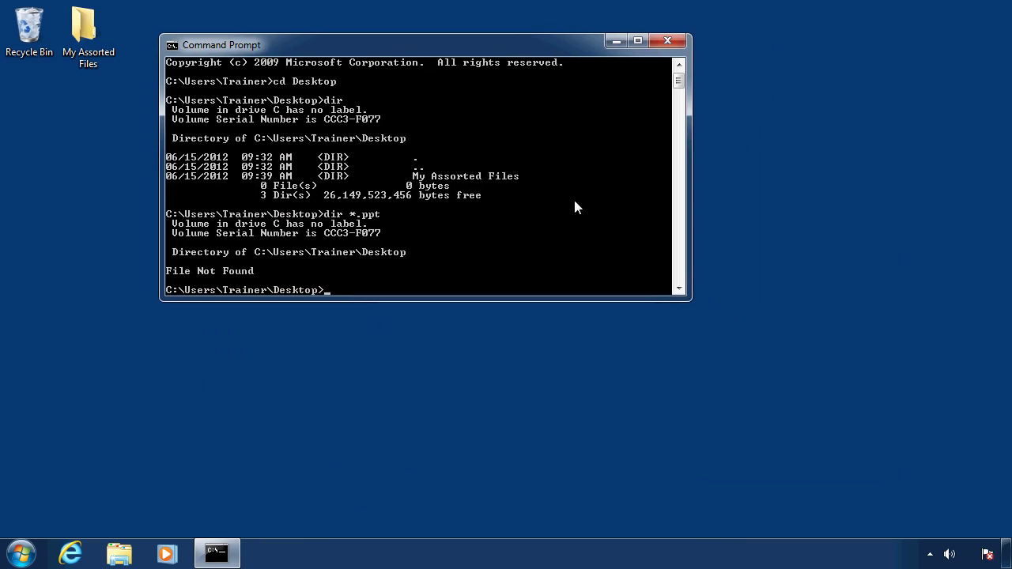
{"action": "key", "text": "Up"}
{"action": "type", "text": "/"}
{"action": "key", "text": "Return"}
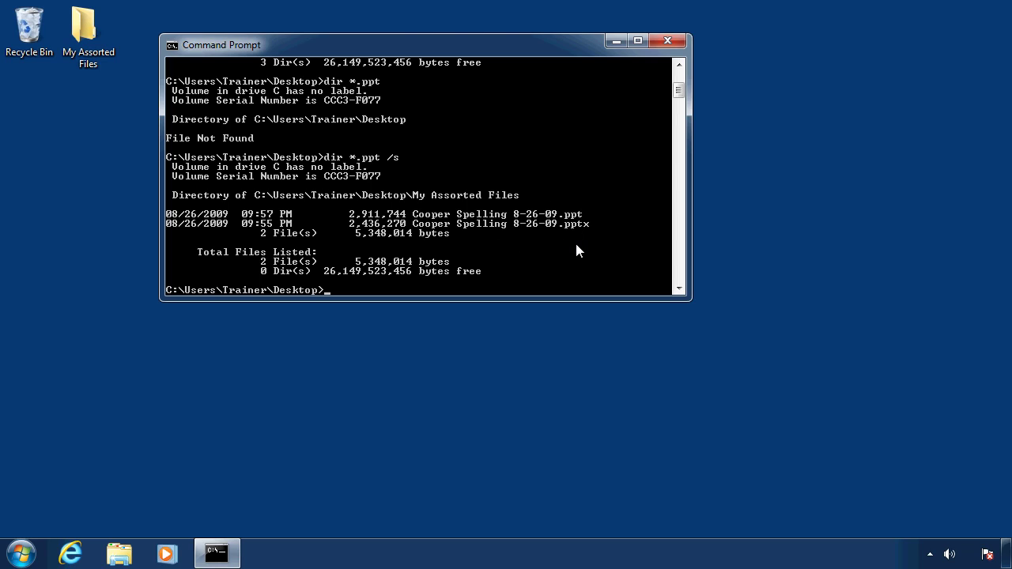
Clear the console with cls and run dir *.?sd on the Desktop.
{"action": "type", "text": "cls"}
{"action": "key", "text": "Return"}
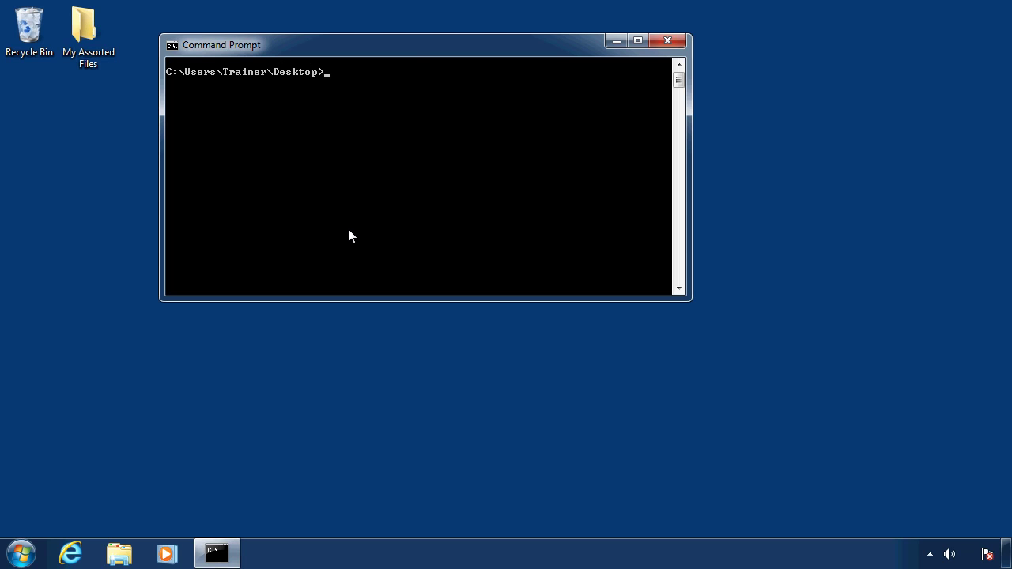
{"action": "type", "text": "dir *.?sd"}
{"action": "key", "text": "Return"}
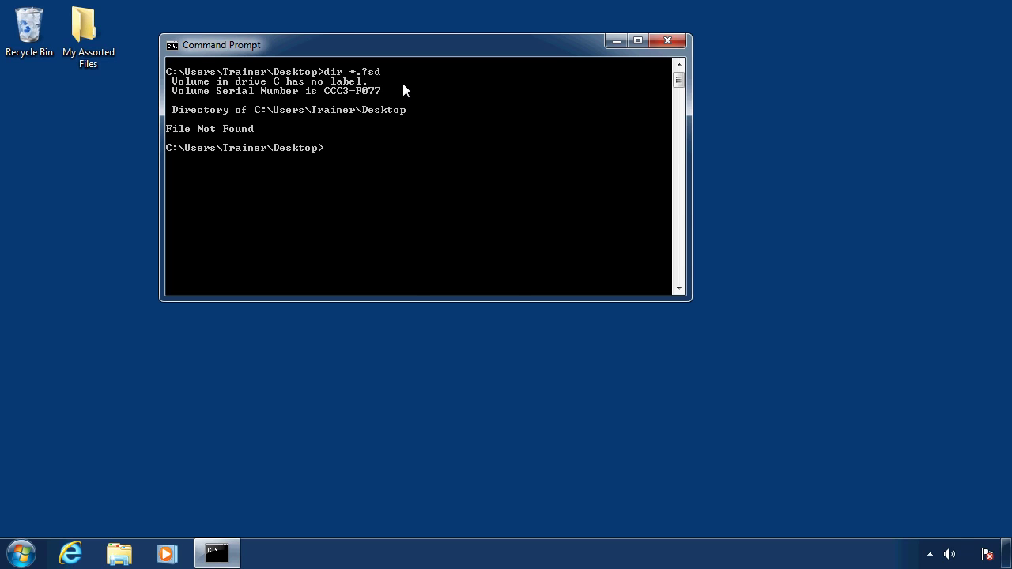
Run dir *.?sd /s to list the three RAID .psd files, then exit Command Prompt.
{"action": "key", "text": "Up"}
{"action": "type", "text": "/s"}
{"action": "key", "text": "Return"}
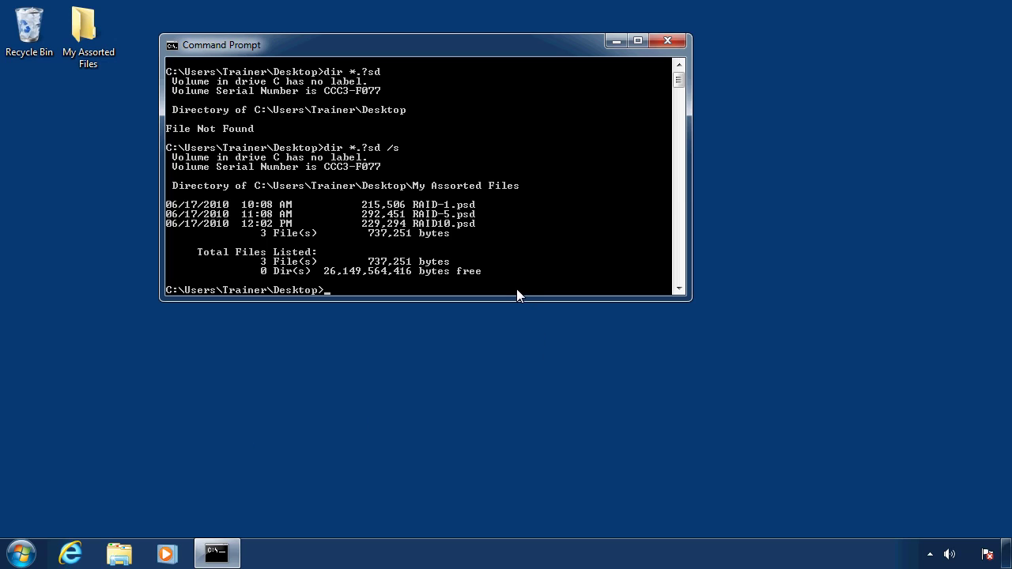
{"action": "type", "text": "exit"}
{"action": "key", "text": "Return"}
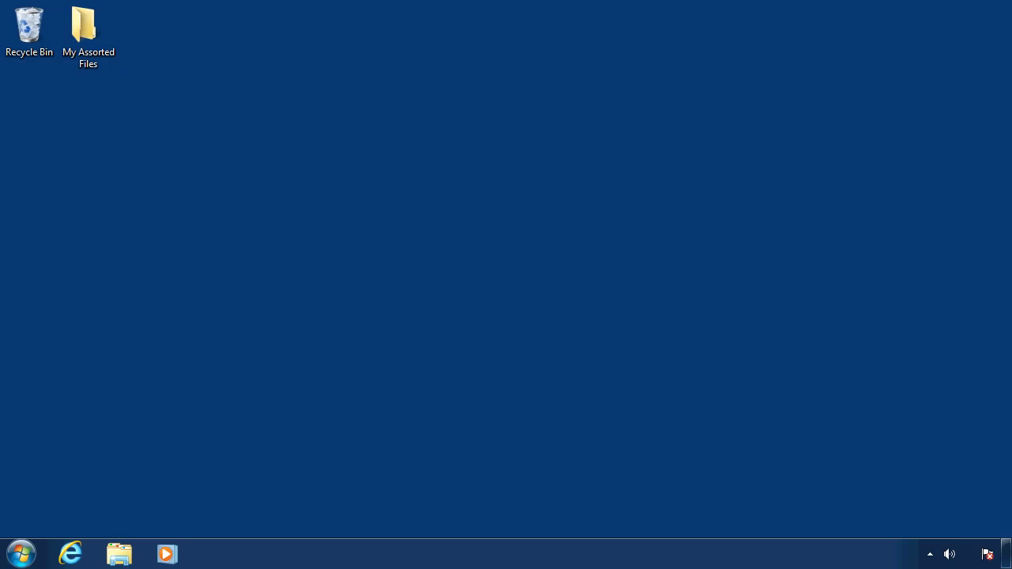
{"action": "left_click", "coordinate": [21, 552]}
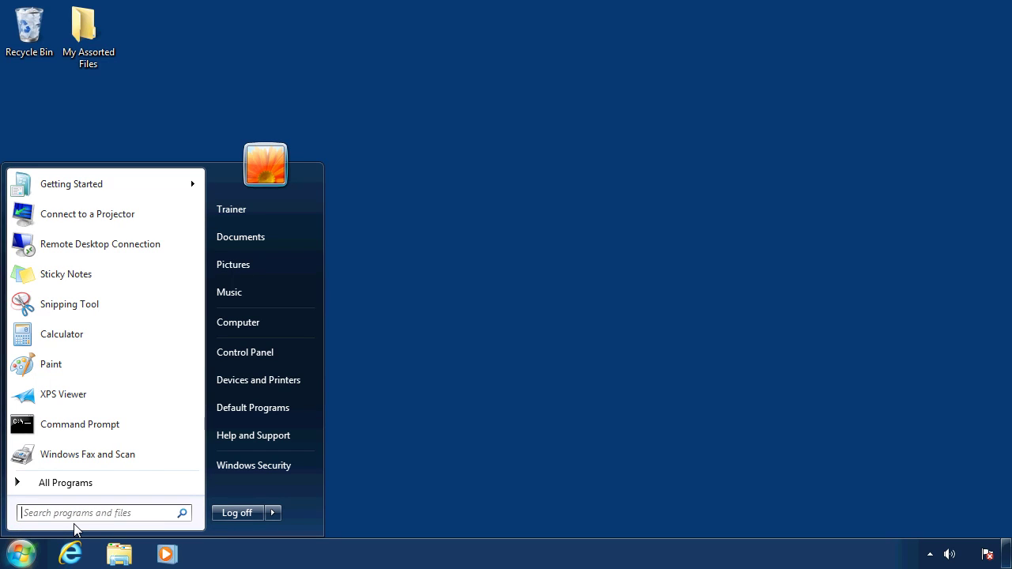
{"action": "type", "text": "index"}
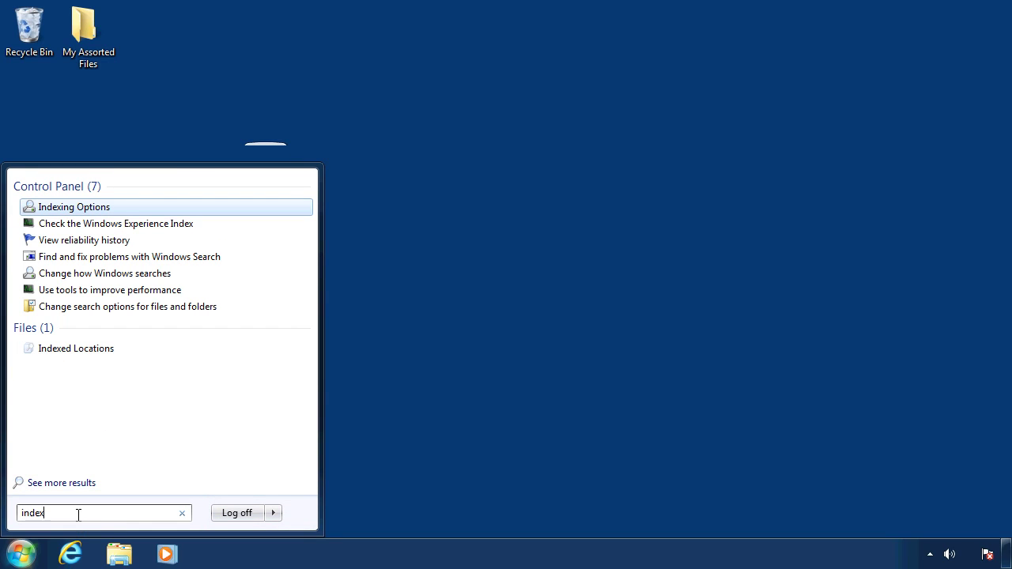
{"action": "left_click", "coordinate": [74, 207]}
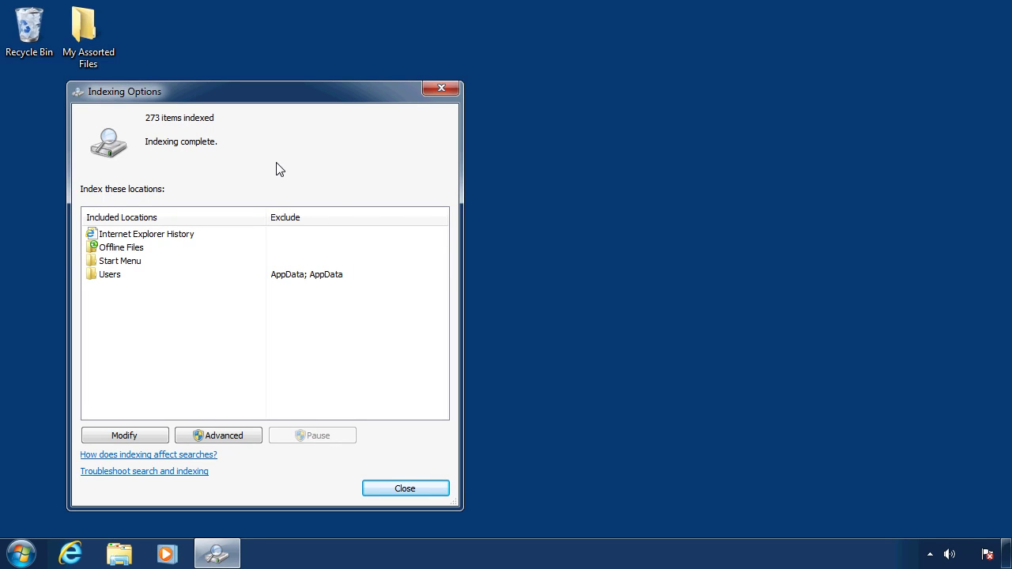
{"action": "left_click", "coordinate": [127, 276]}
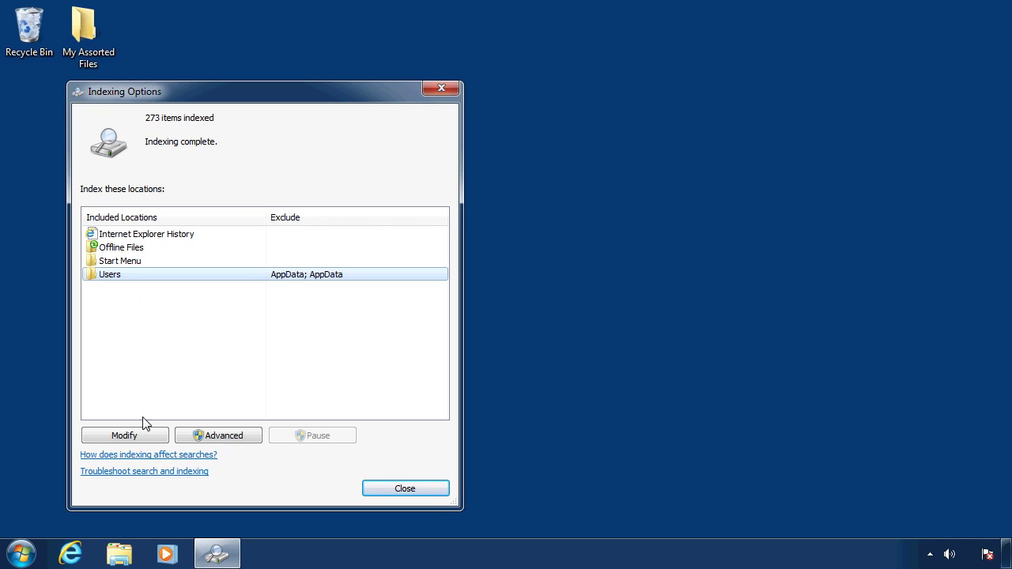
{"action": "left_click", "coordinate": [409, 487]}
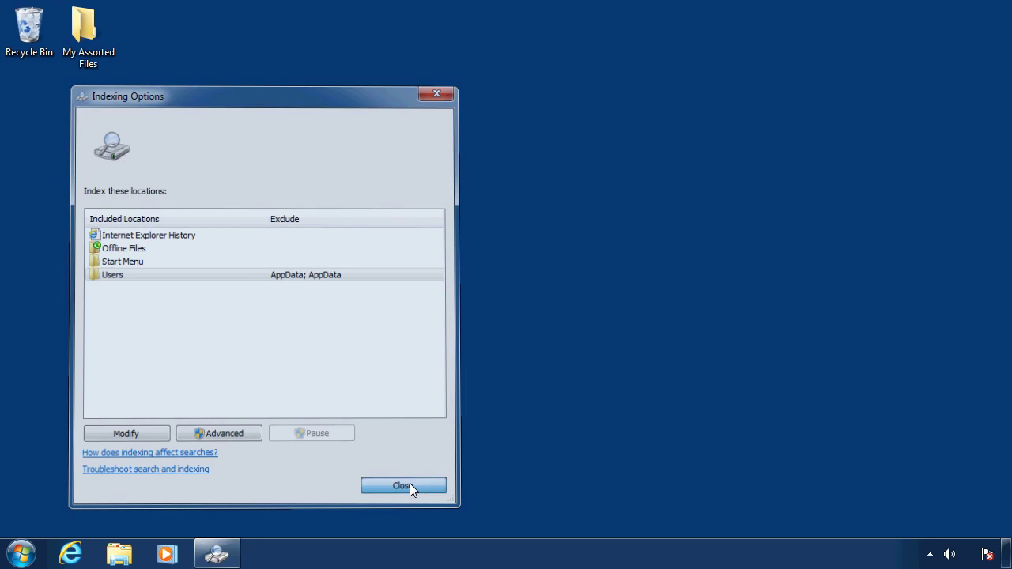